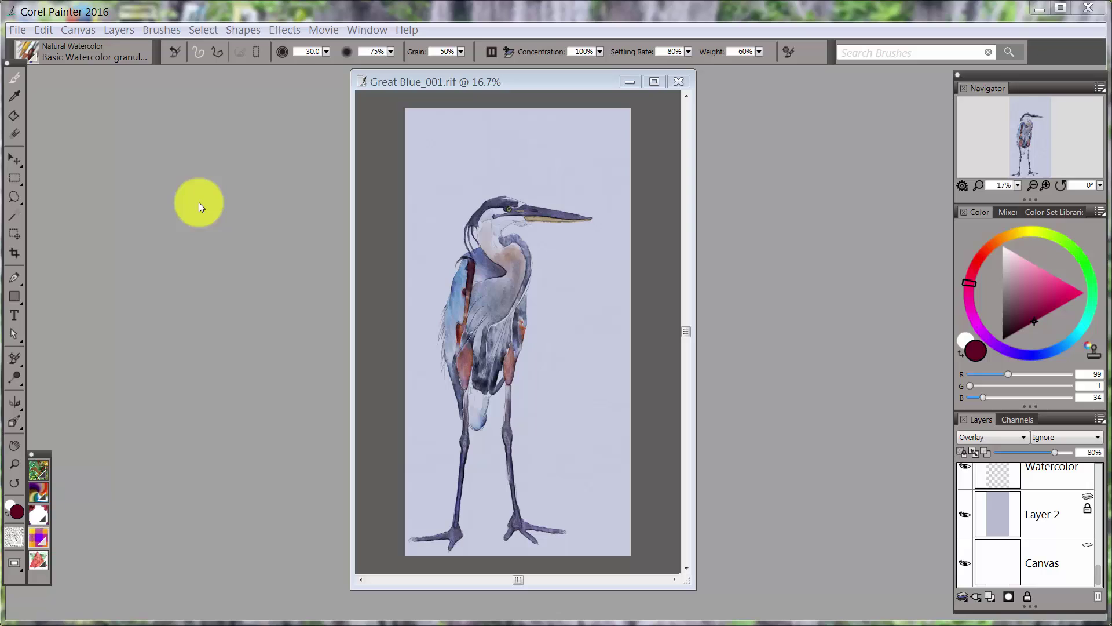
# Pick the Pen tool, then the Rectangle shape tool from the toolbox
pyautogui.click(22, 284)
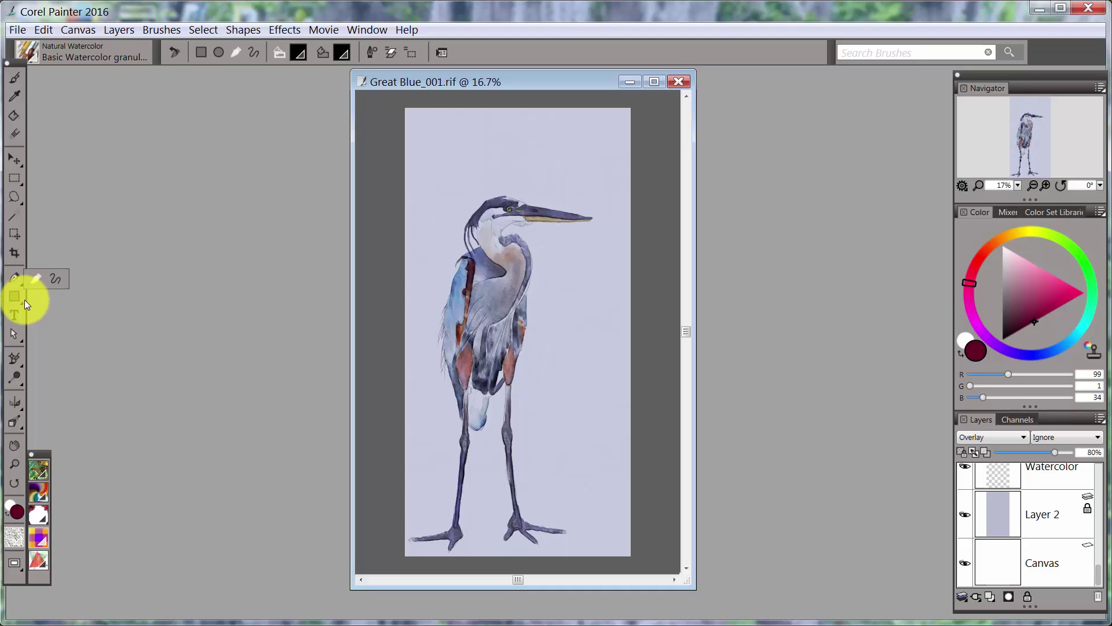
pyautogui.click(21, 301)
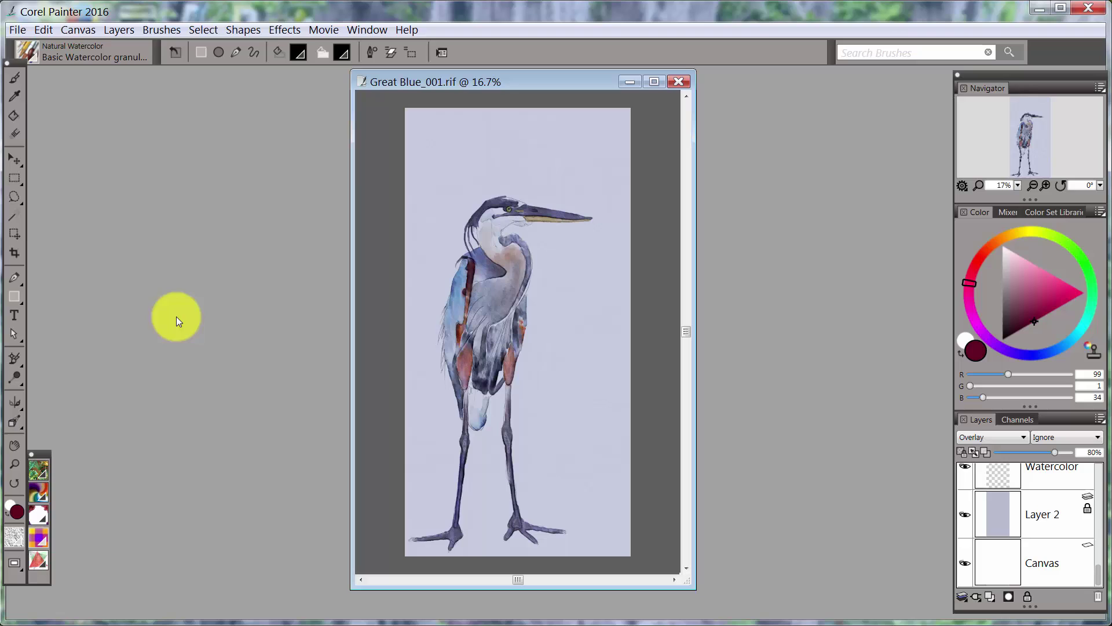
# Apply the Default palette arrangement from Window > Arrange Palettes, then bring that list back up
pyautogui.click(365, 30)
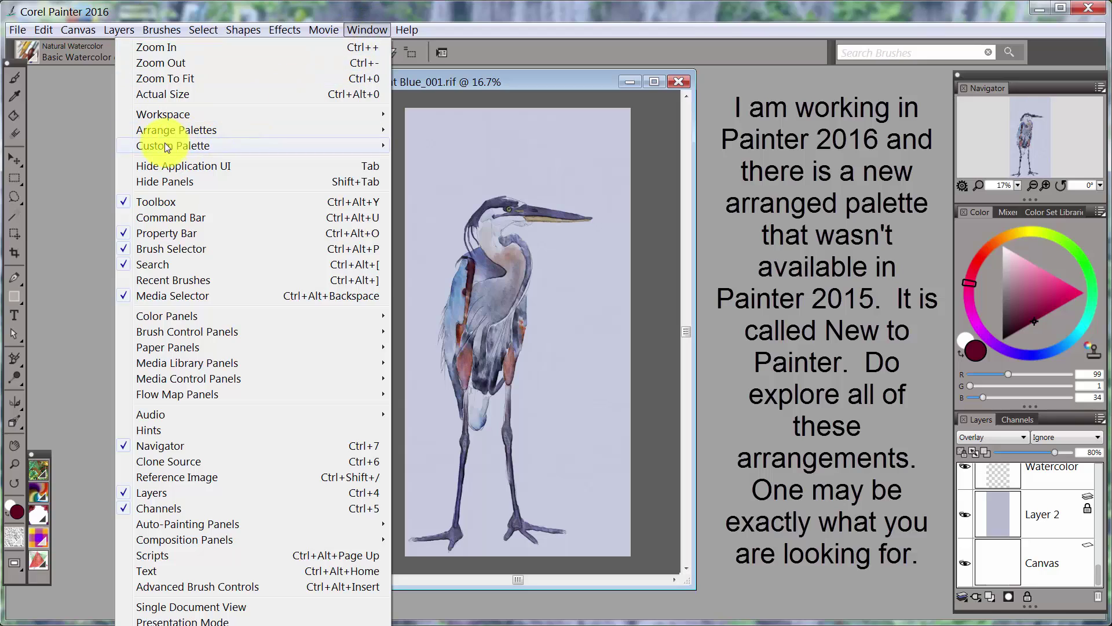
pyautogui.moveTo(162, 133)
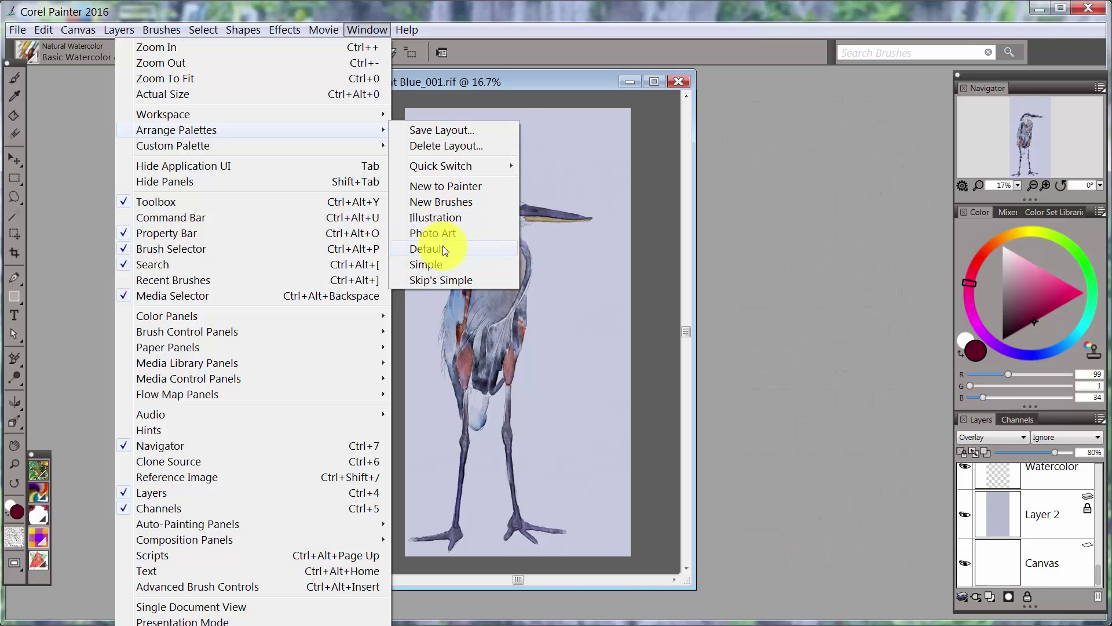
pyautogui.click(512, 249)
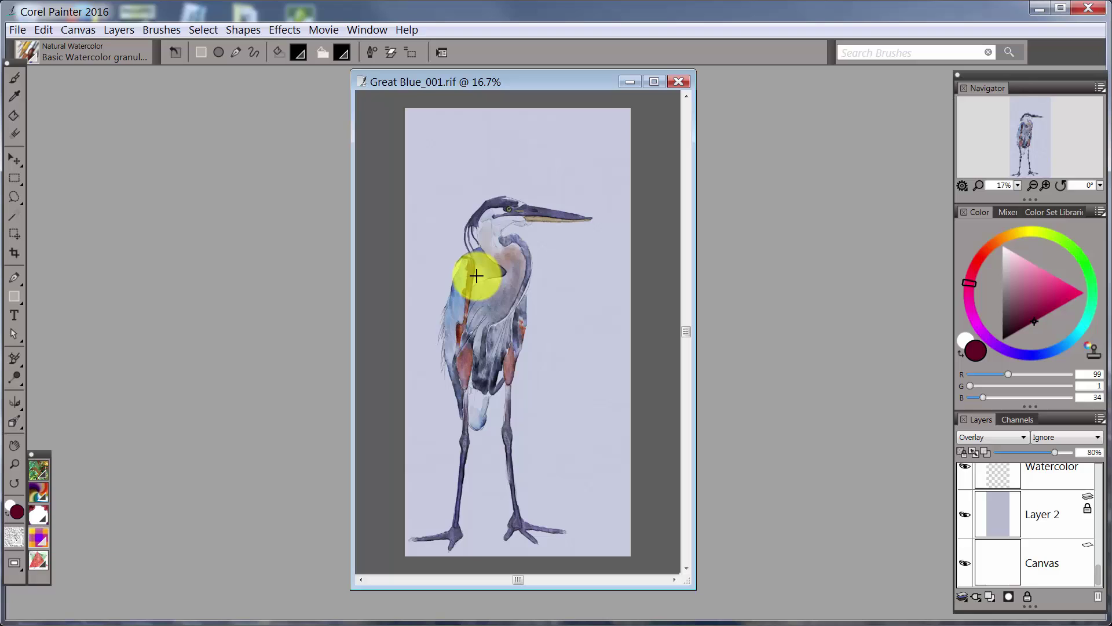
pyautogui.click(373, 33)
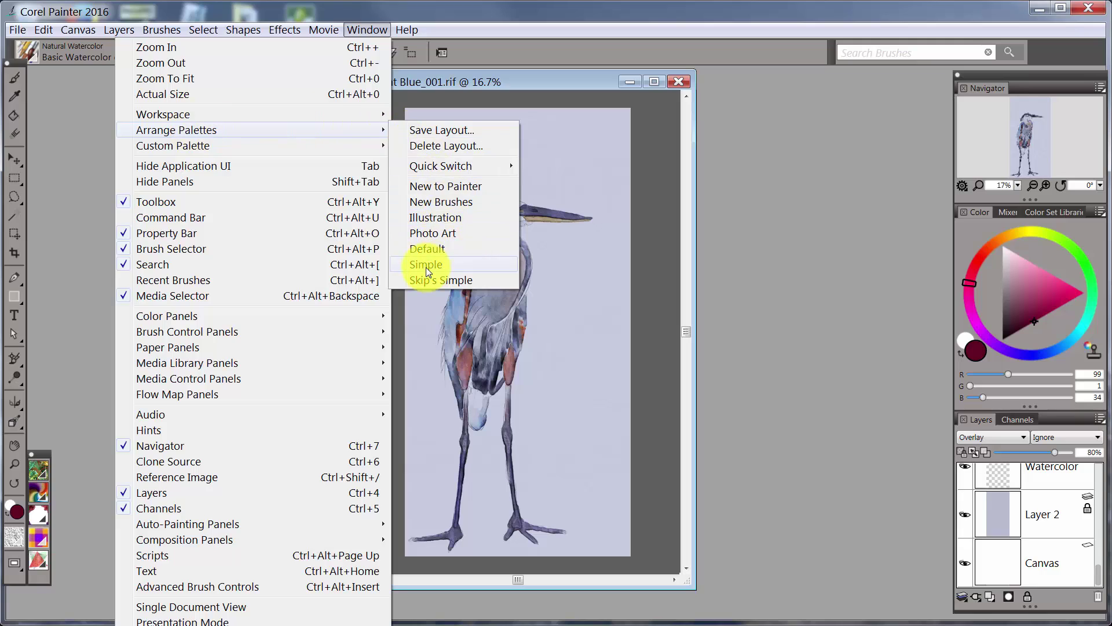
# Apply the Simple layout, keep Natural Watercolor / Basic Watercolor granulated-2, and move the command bar below the menu
pyautogui.click(426, 264)
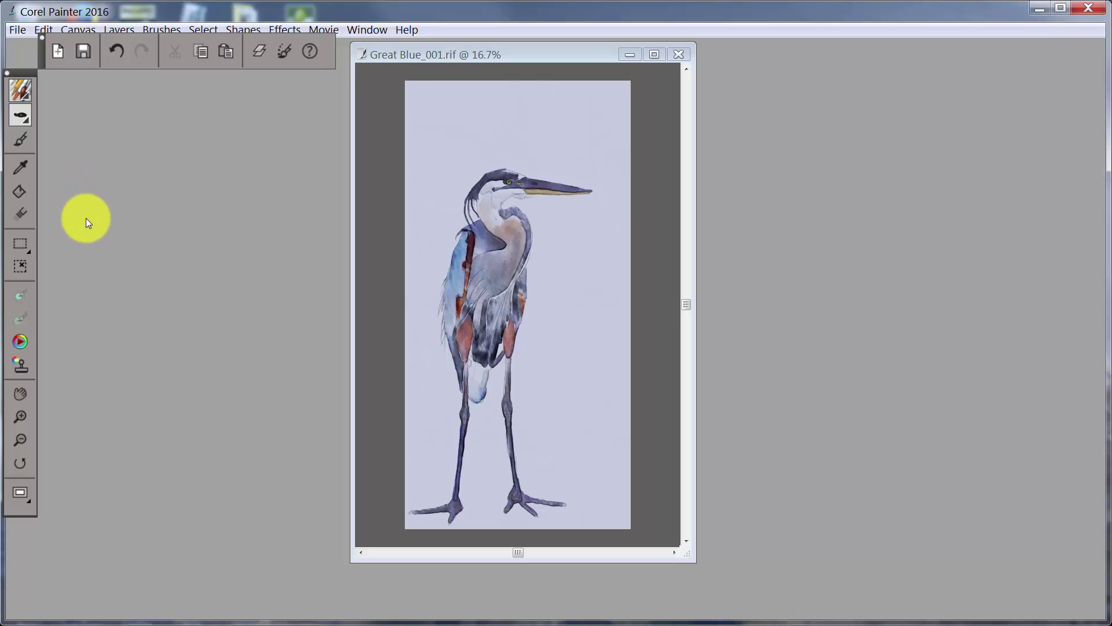
pyautogui.click(29, 252)
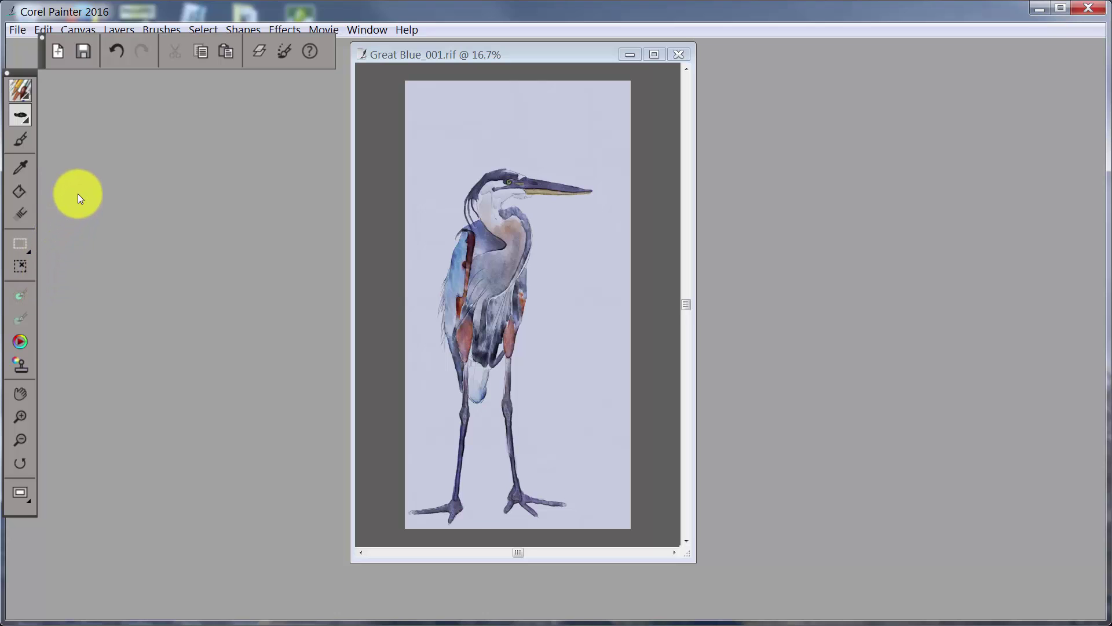
pyautogui.click(28, 99)
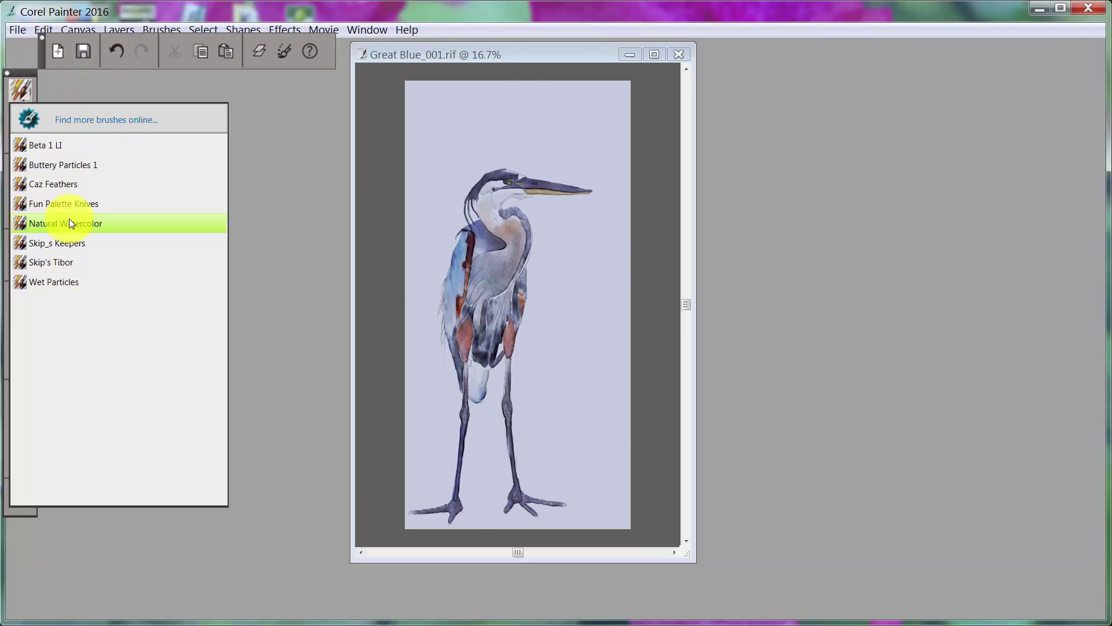
pyautogui.click(244, 179)
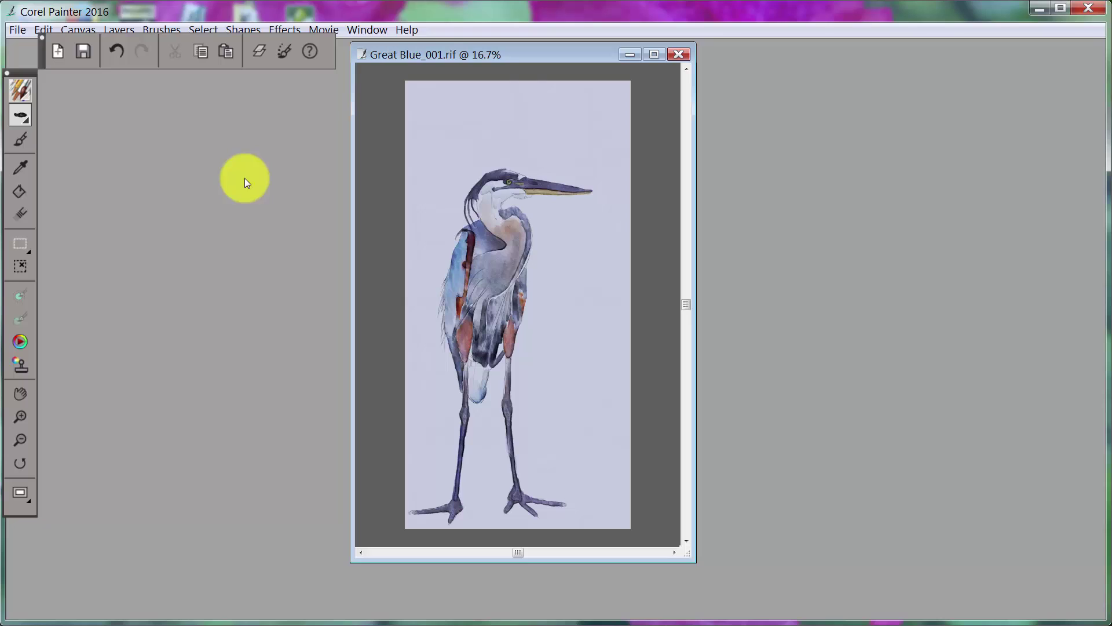
pyautogui.click(27, 118)
pyautogui.click(260, 265)
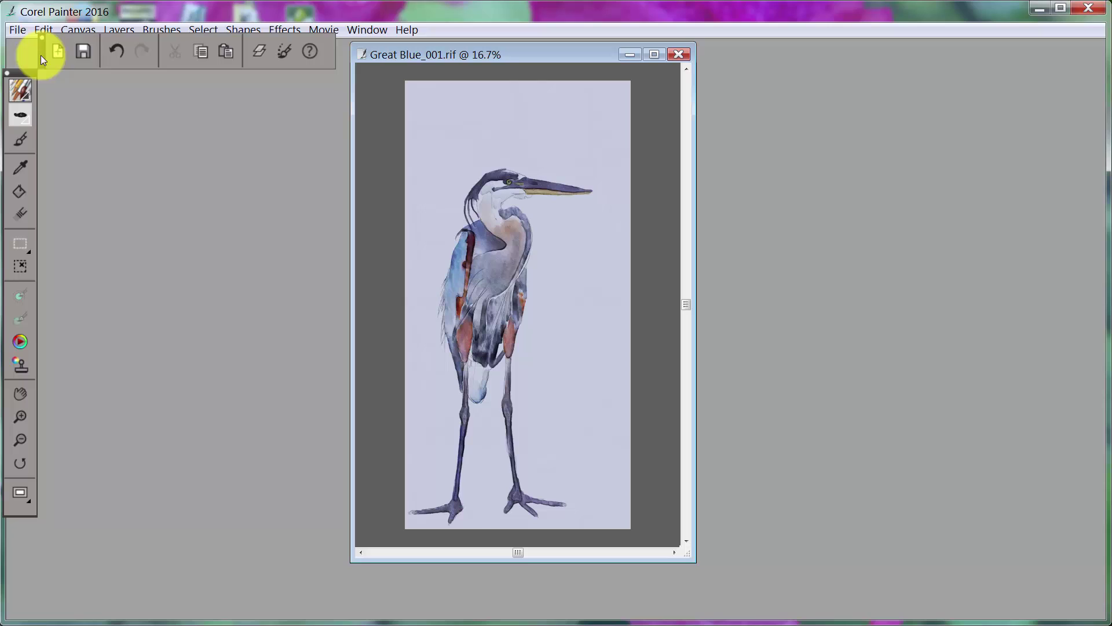
pyautogui.moveTo(42, 58); pyautogui.dragTo(42, 102)
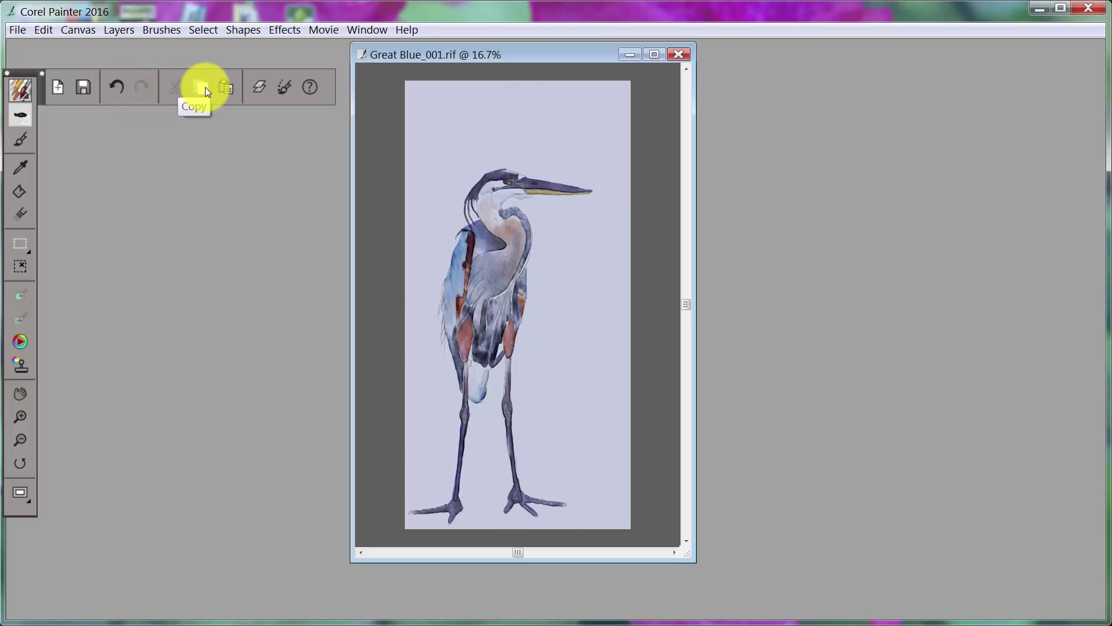
pyautogui.click(260, 88)
pyautogui.click(260, 86)
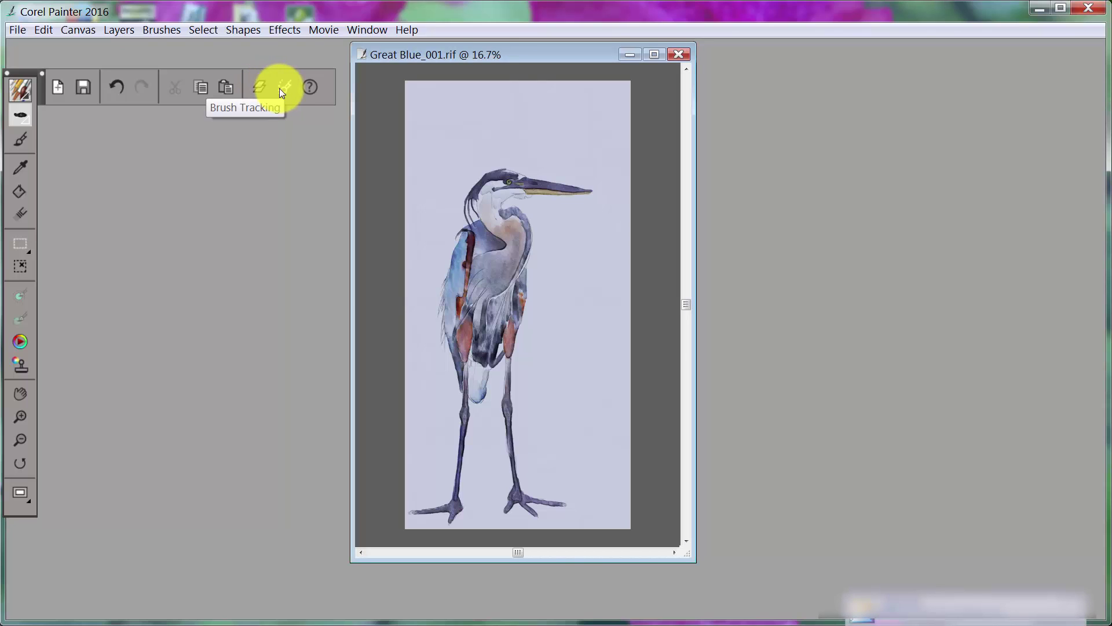
pyautogui.click(280, 89)
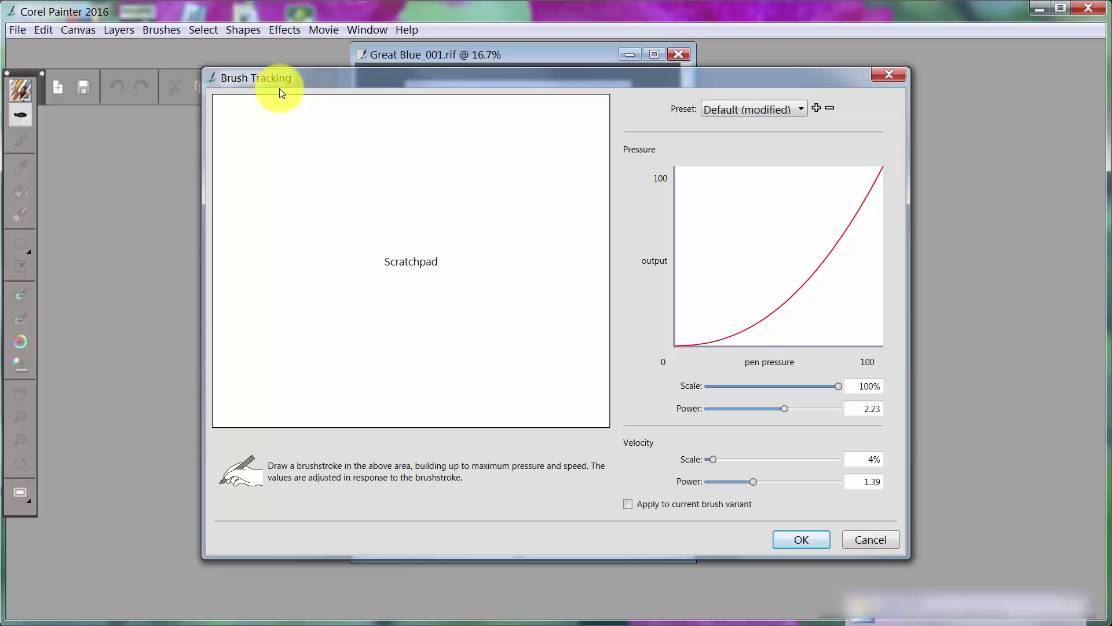
pyautogui.click(887, 73)
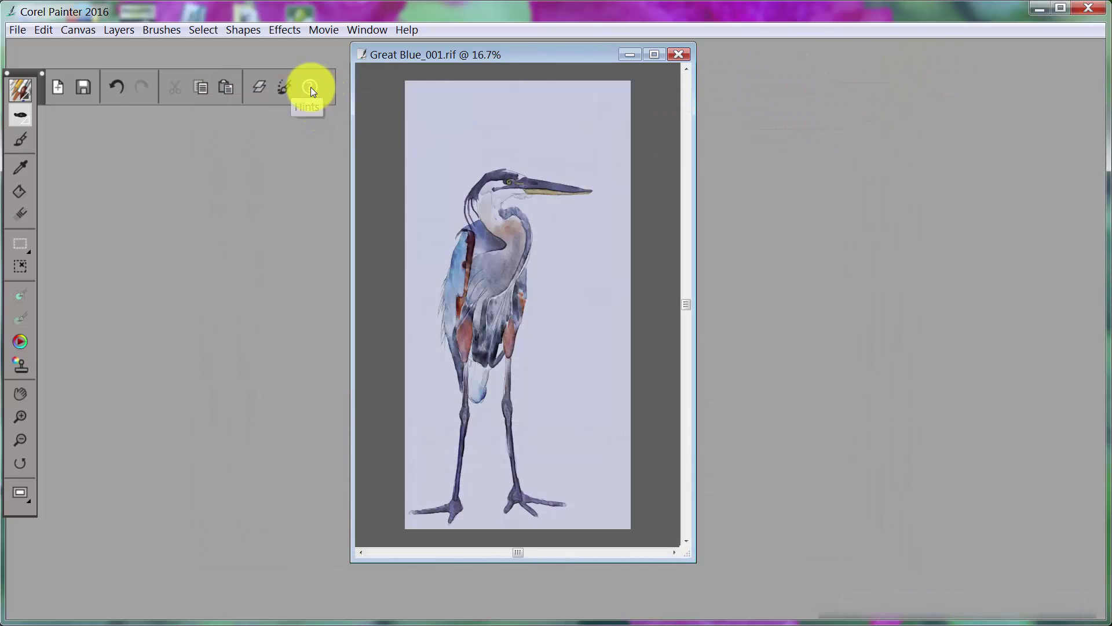
pyautogui.click(310, 87)
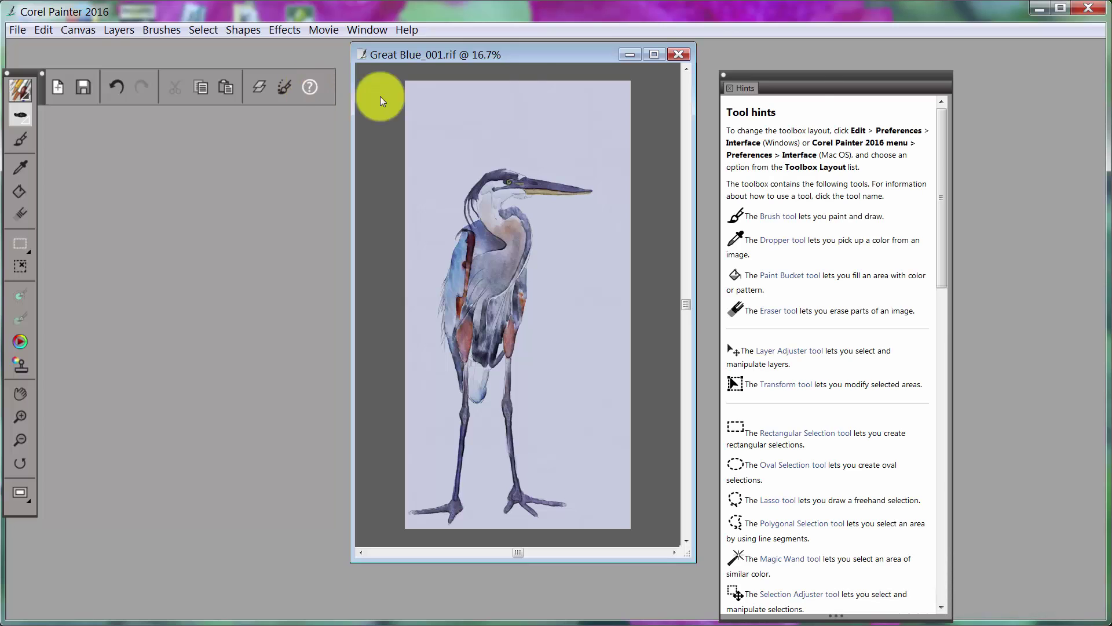
pyautogui.click(315, 92)
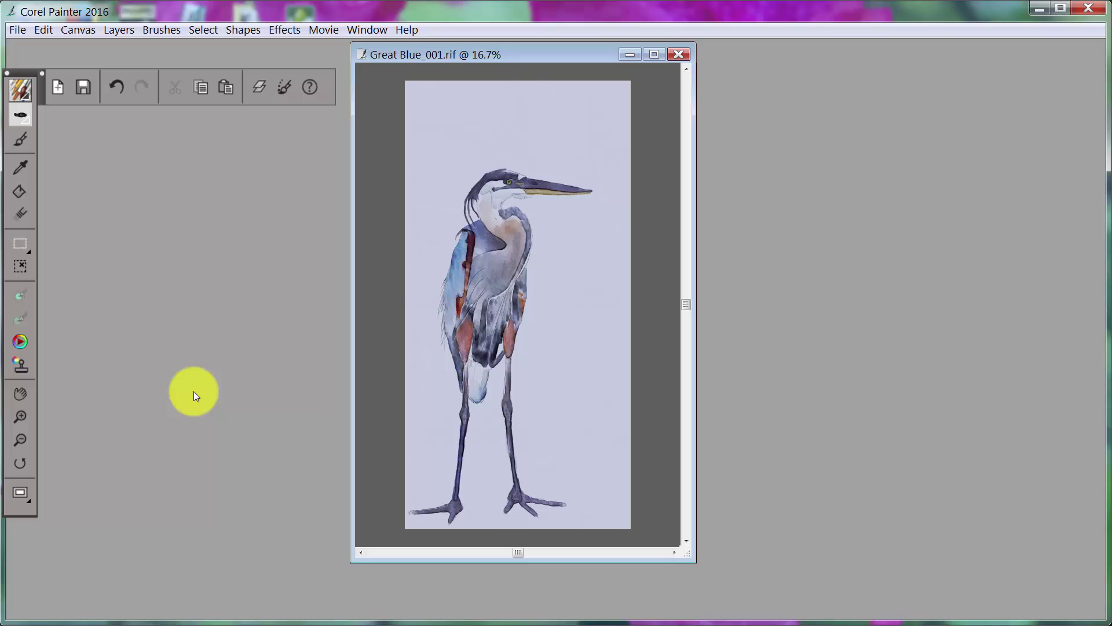
pyautogui.click(18, 339)
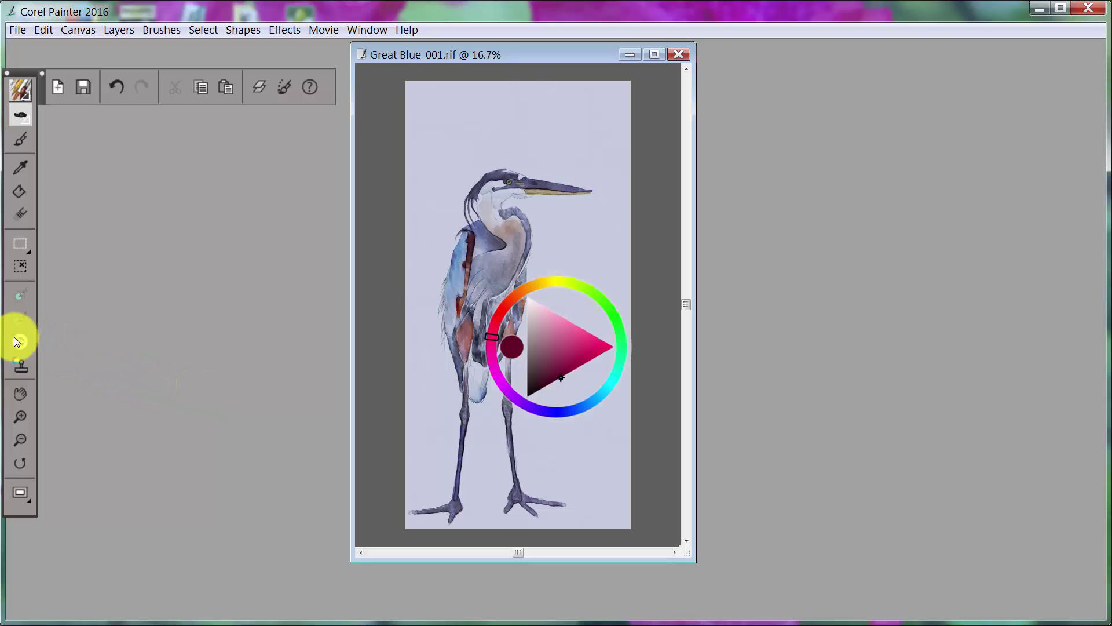
pyautogui.moveTo(568, 312); pyautogui.dragTo(811, 227)
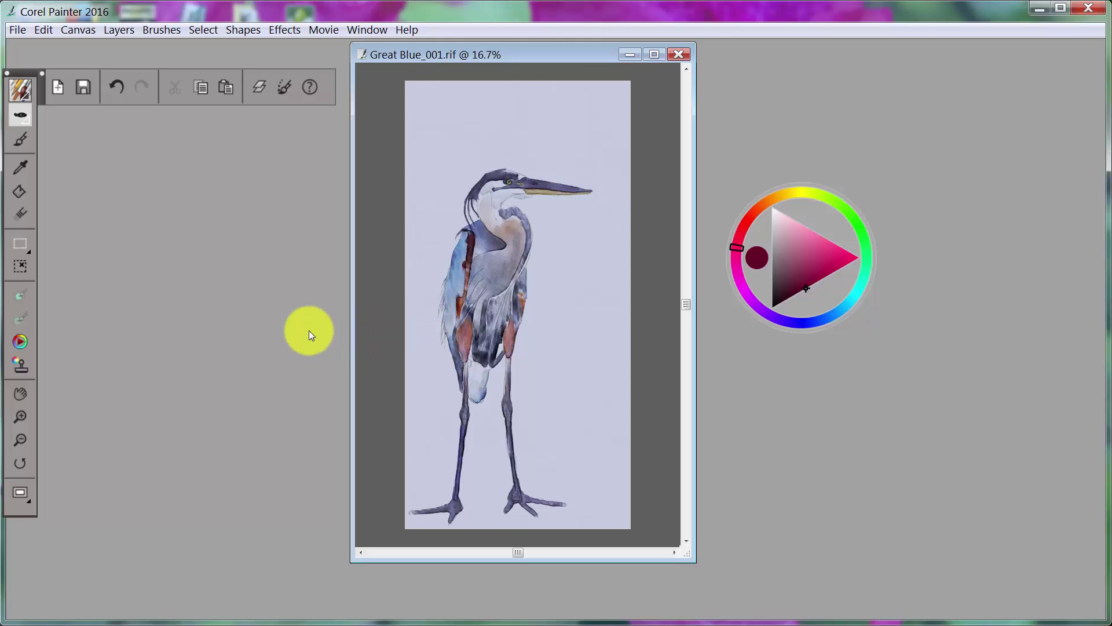
pyautogui.click(22, 344)
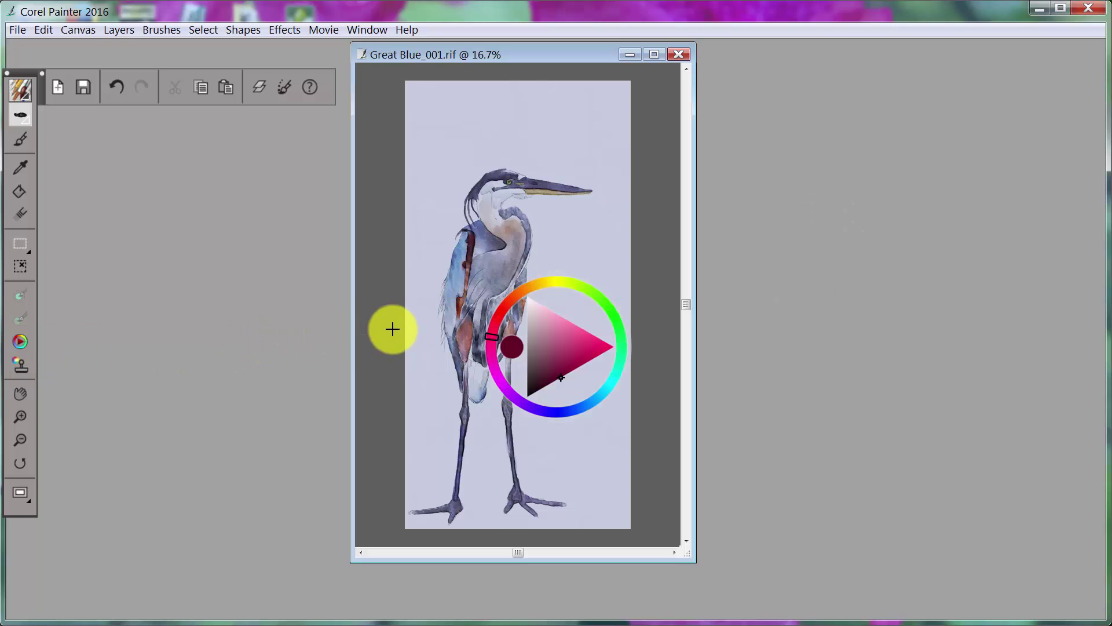
pyautogui.click(393, 329)
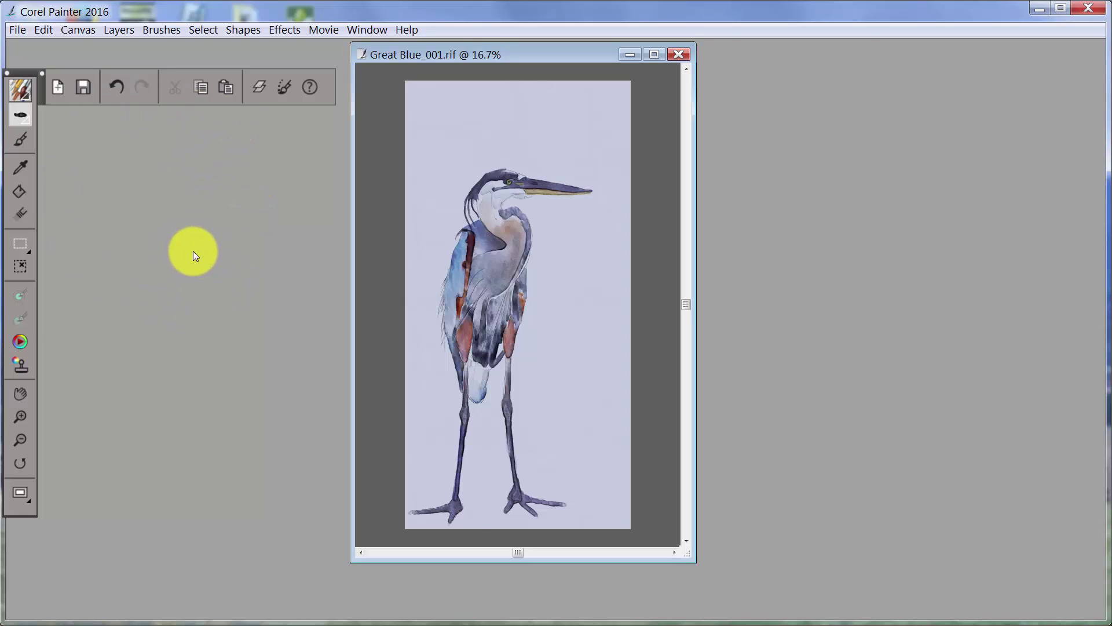
# Apply the personal customised Simple layout from Window > Arrange Palettes
pyautogui.click(379, 33)
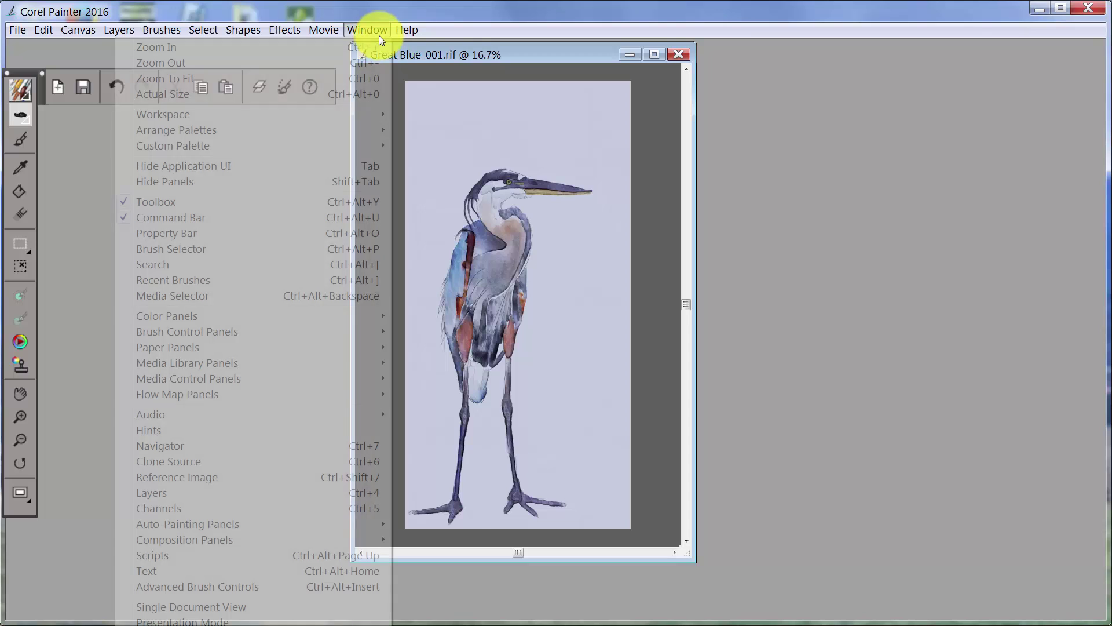
pyautogui.moveTo(199, 130)
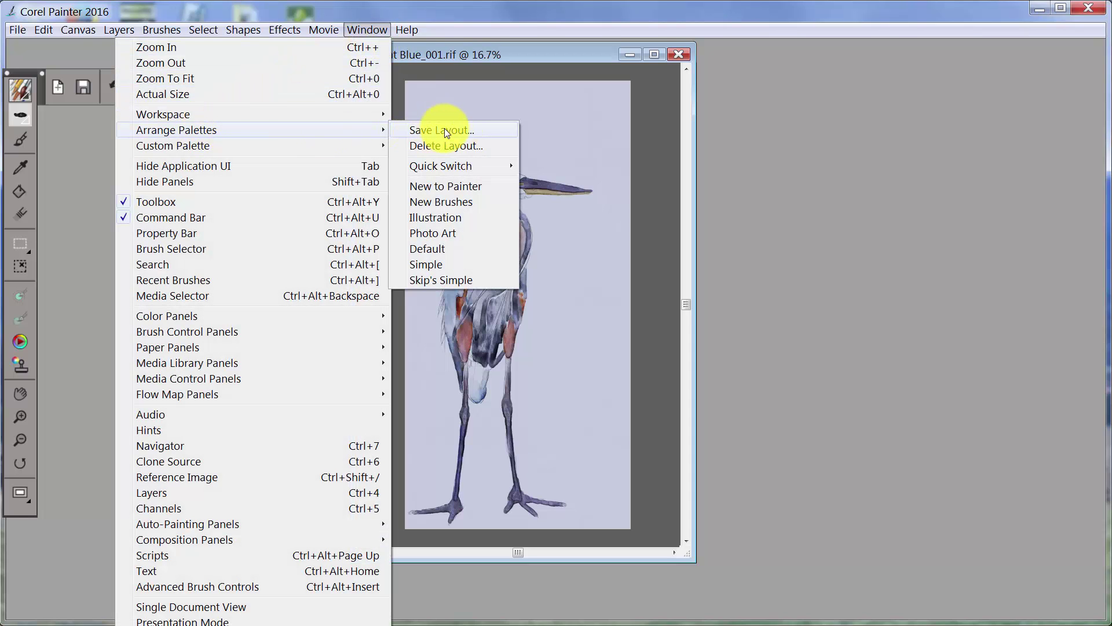
pyautogui.click(447, 279)
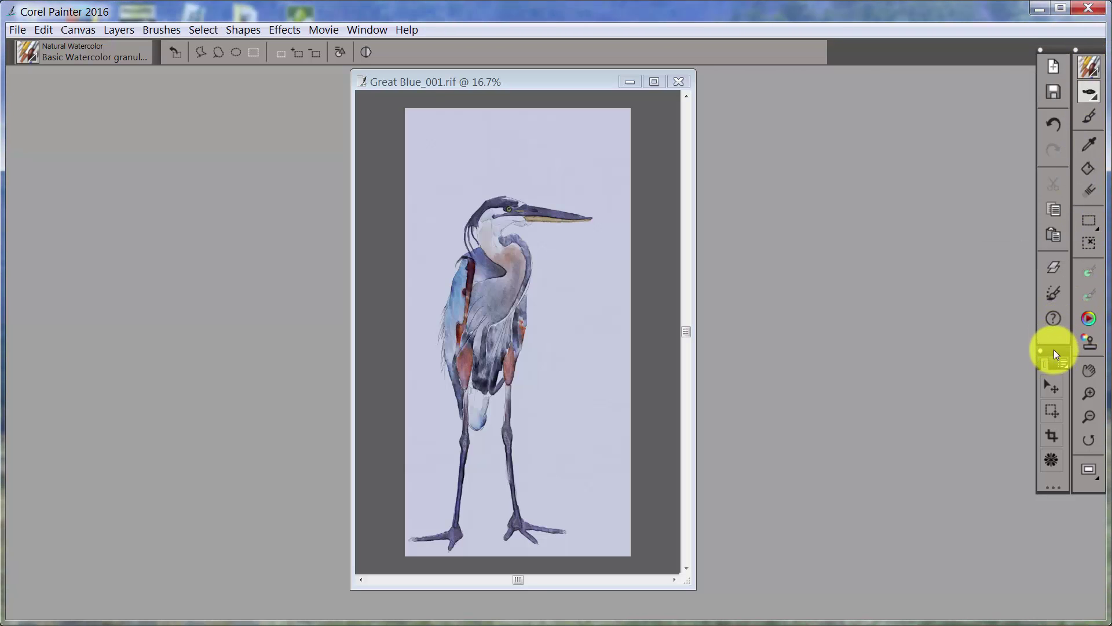
# Tear the layer adjuster, selection adjuster and crop tools into a widened Custom Toolbox docked beside the toolbox
pyautogui.moveTo(1054, 349); pyautogui.dragTo(837, 327)
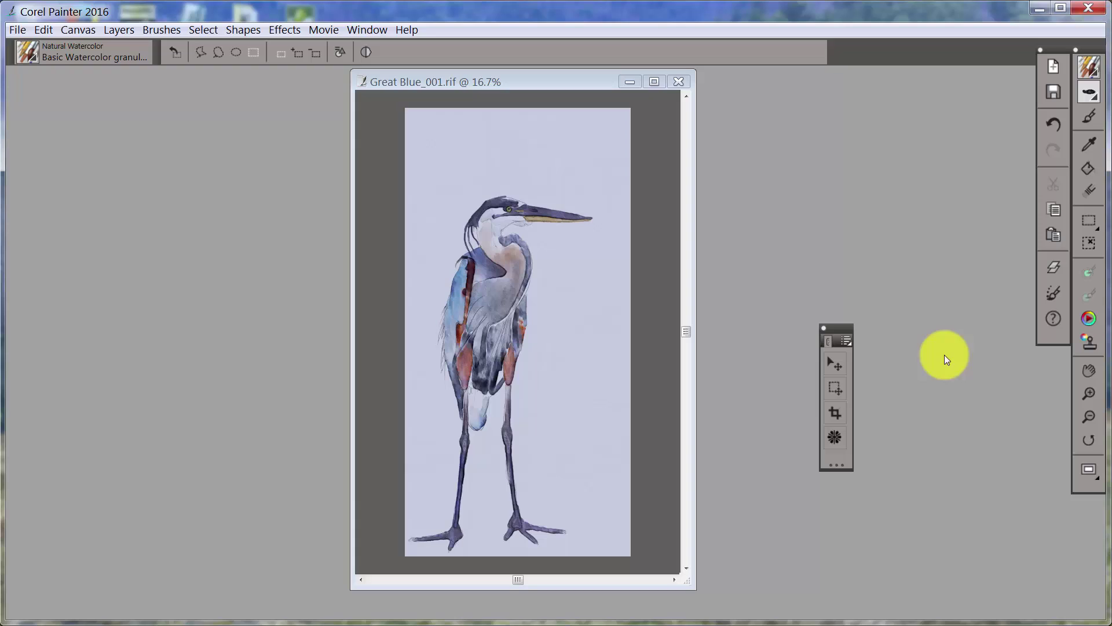
pyautogui.moveTo(850, 390)
pyautogui.mouseDown()
pyautogui.moveTo(923, 394)
pyautogui.moveTo(851, 390)
pyautogui.mouseUp()
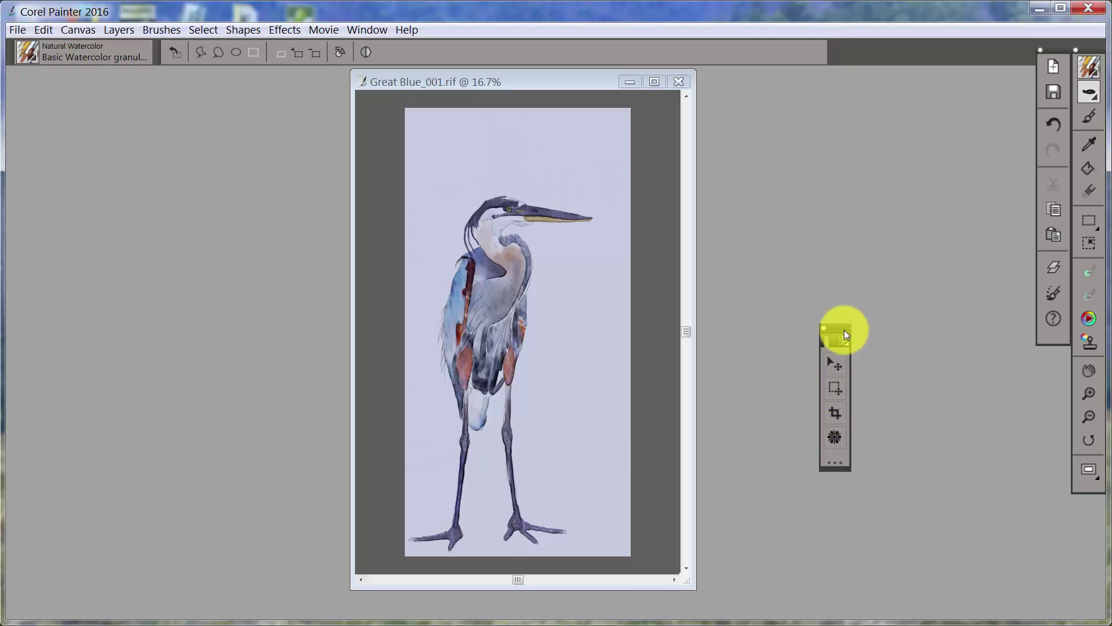
pyautogui.moveTo(844, 330); pyautogui.dragTo(1068, 371)
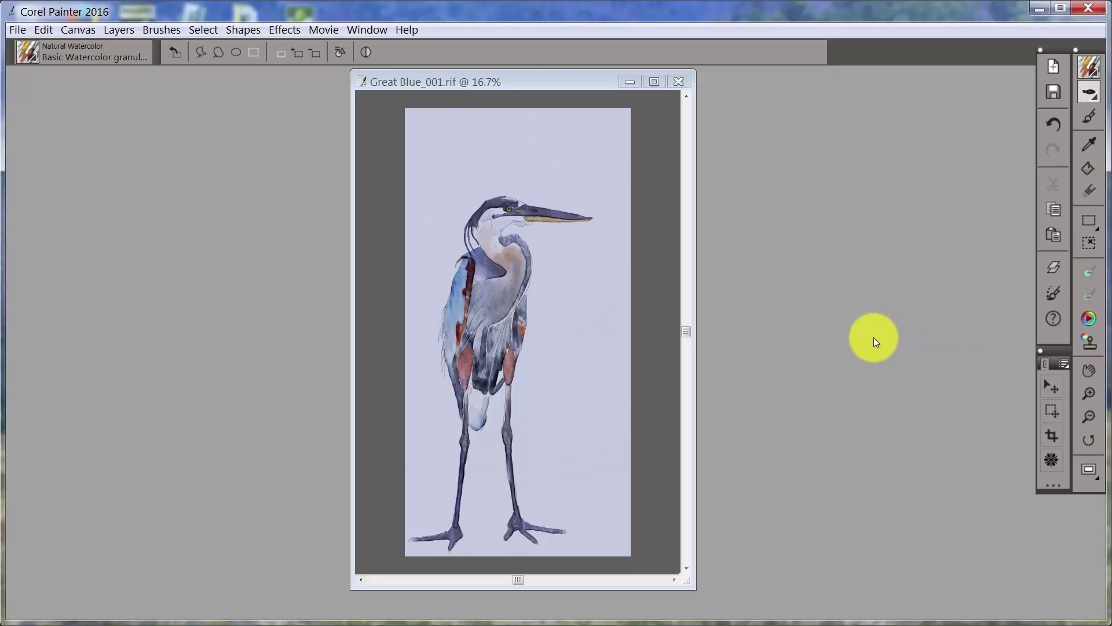
# Switch to Single Document View, showing and then hiding the Layers panel
pyautogui.click(1087, 470)
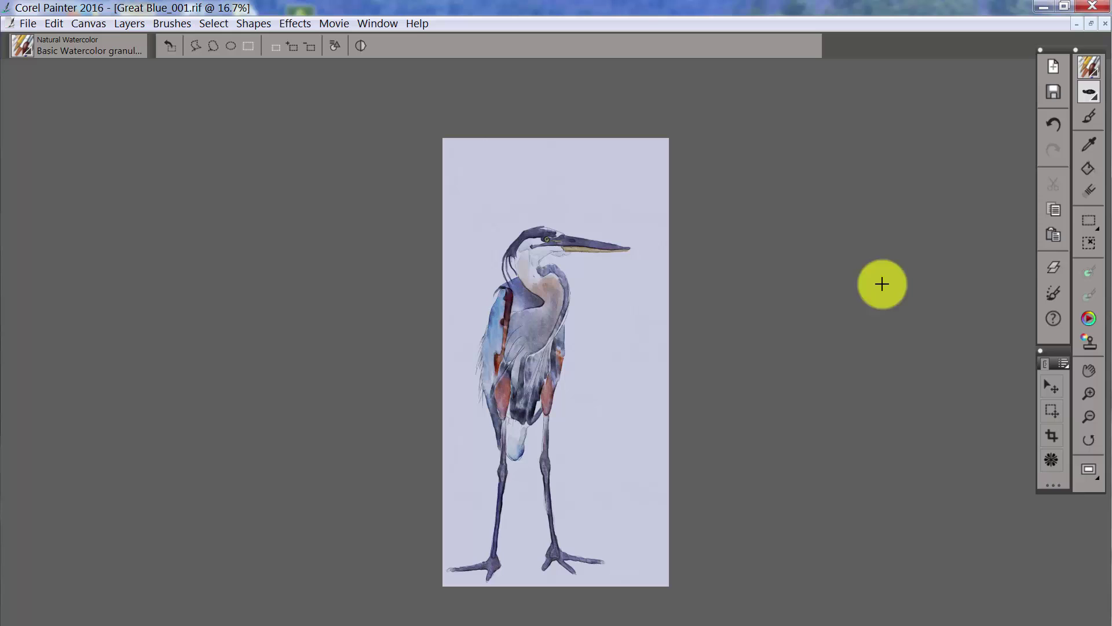
pyautogui.click(1054, 269)
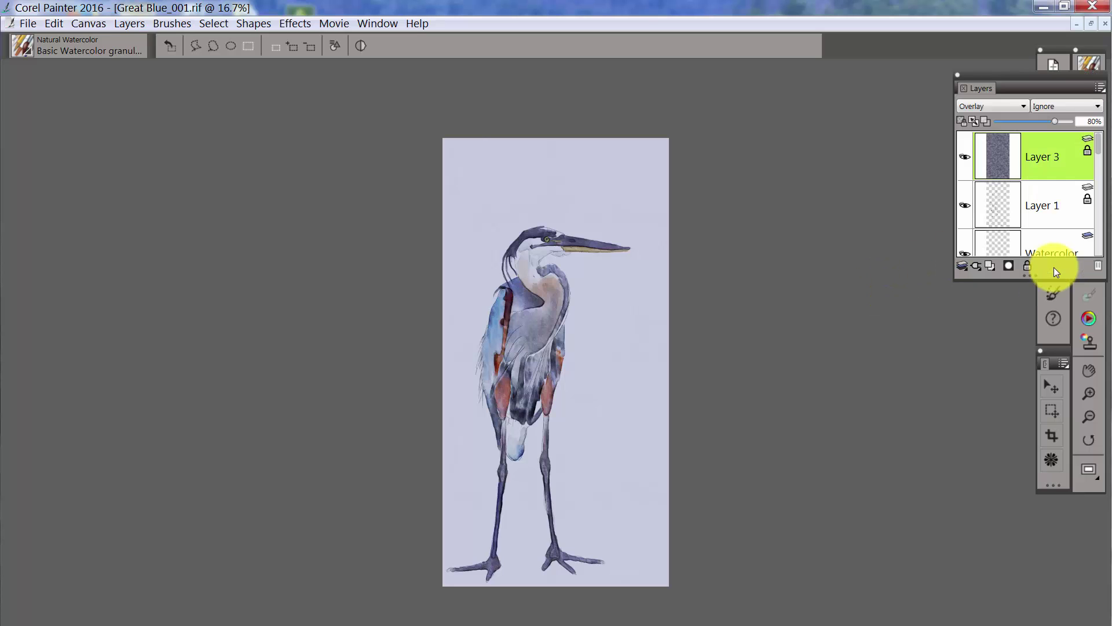
pyautogui.click(1052, 69)
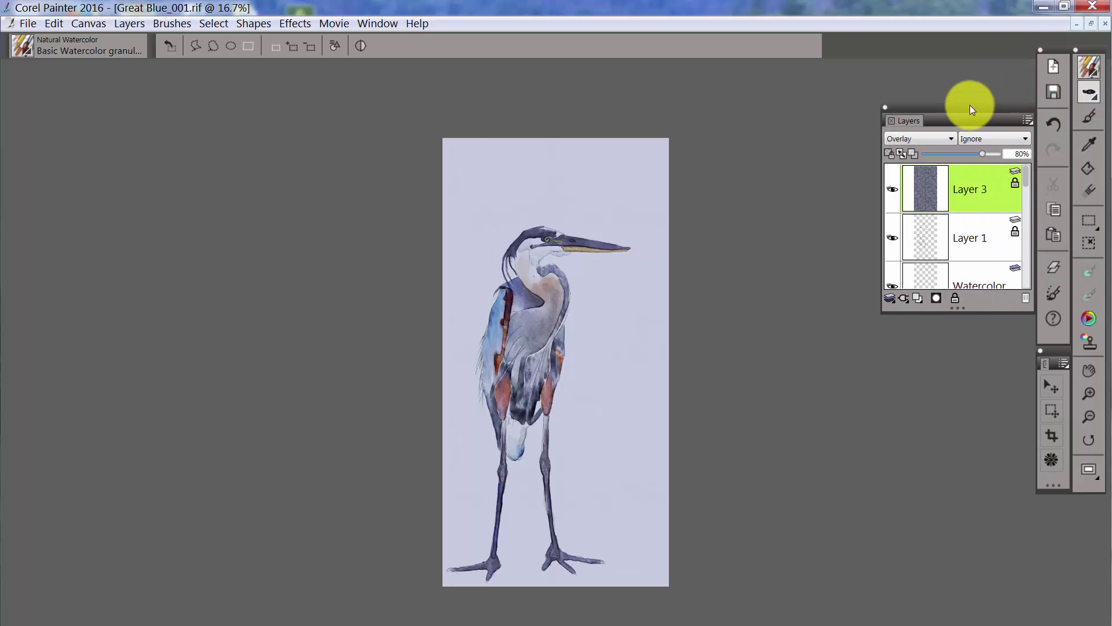
pyautogui.click(1052, 269)
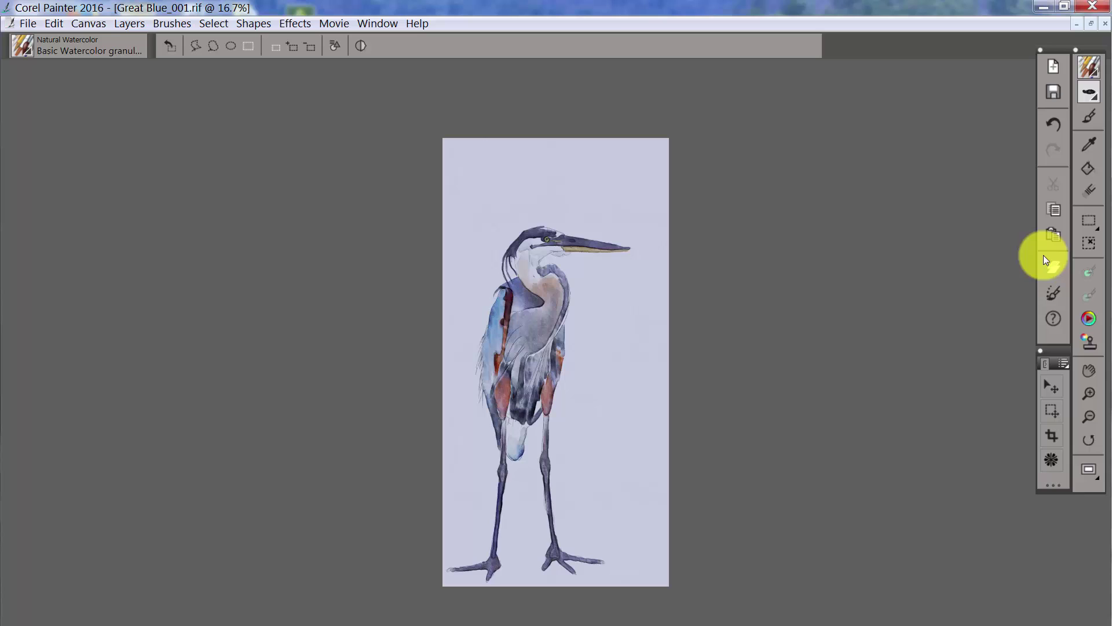
# Choose the Layer Adjuster tool, then the Selection Adjuster tool
pyautogui.click(1046, 387)
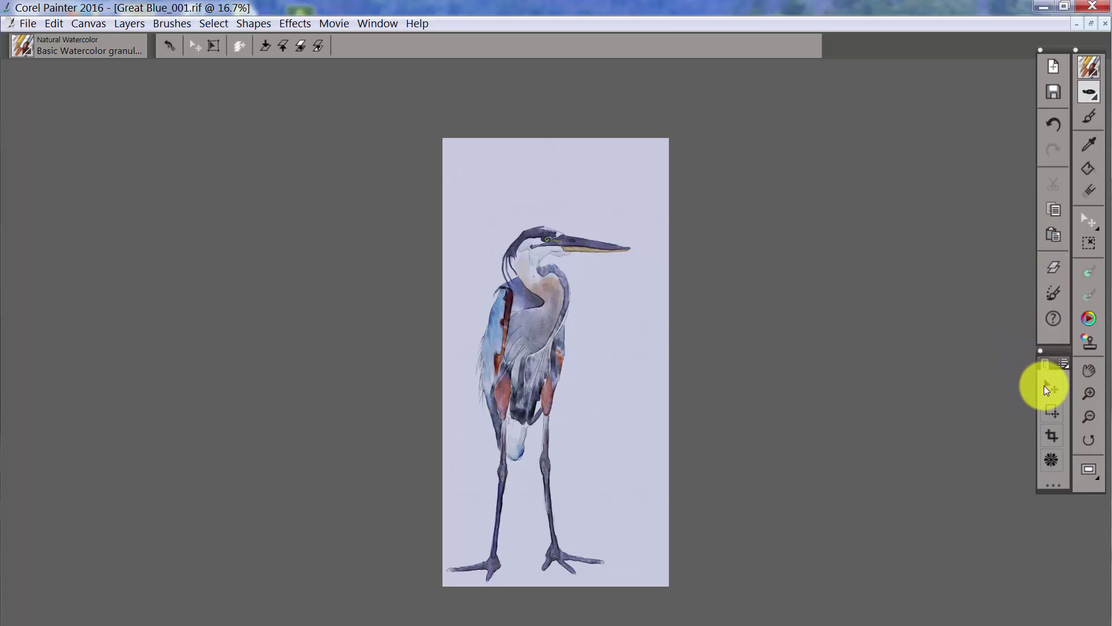
pyautogui.click(1100, 233)
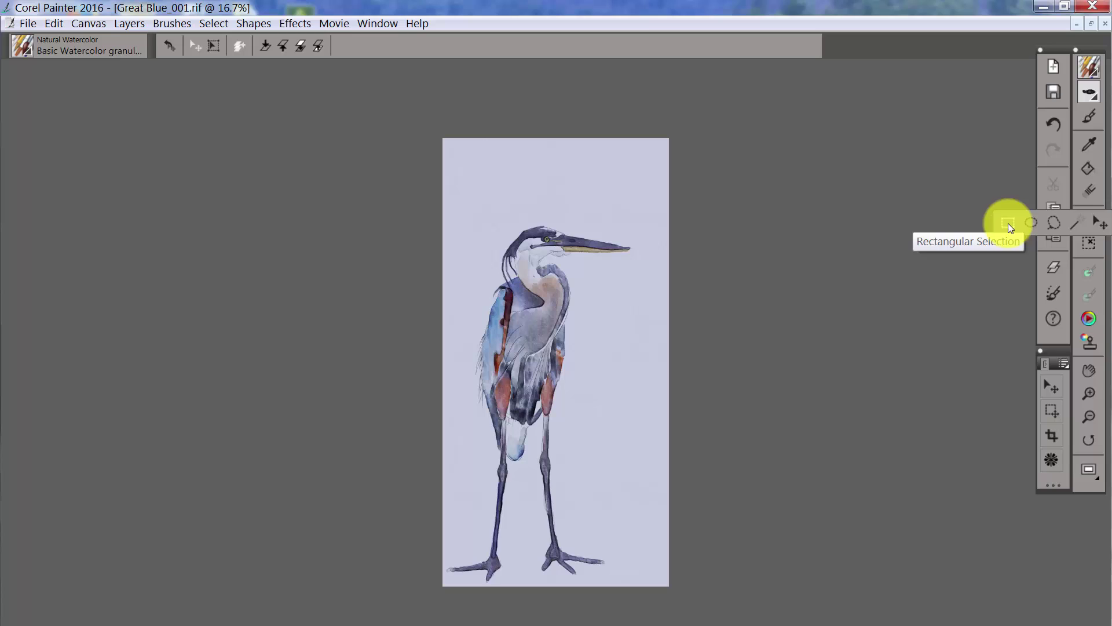
pyautogui.click(989, 347)
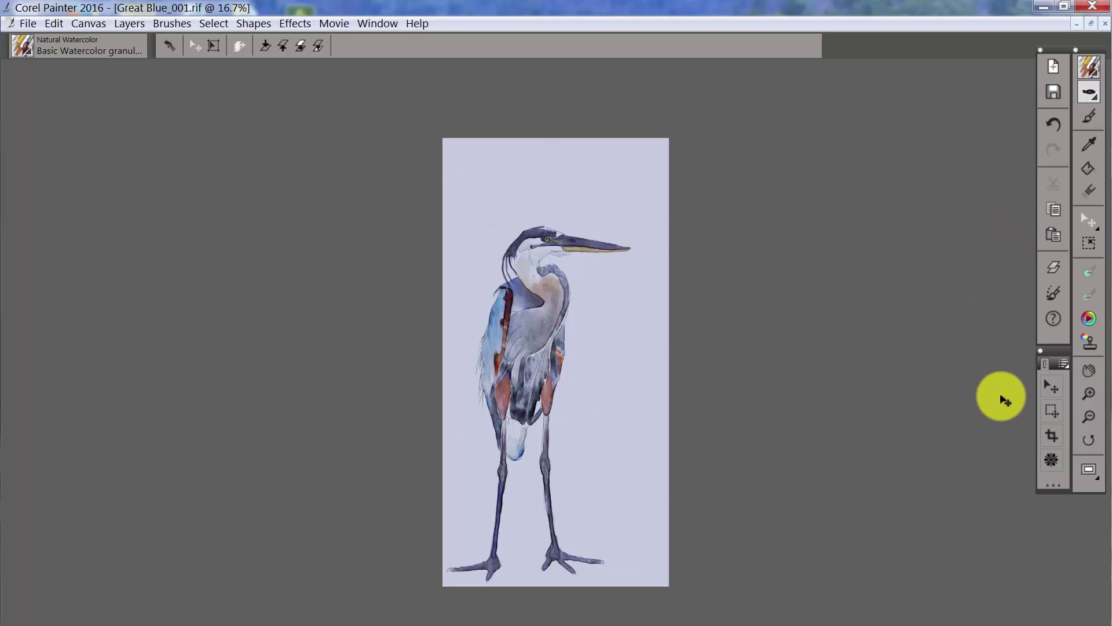
pyautogui.click(1053, 410)
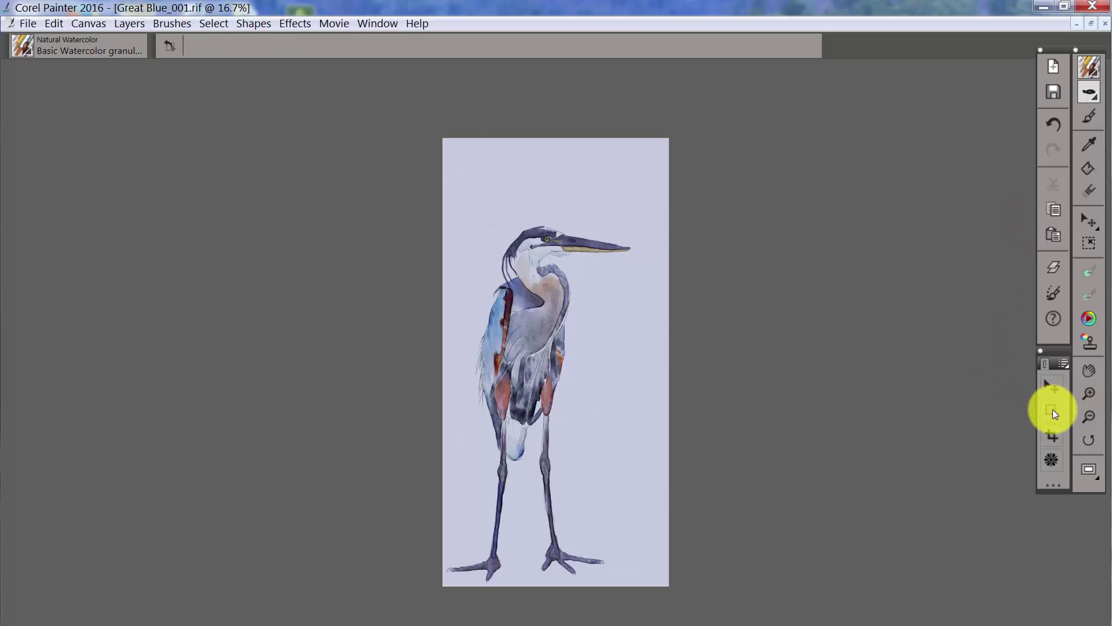